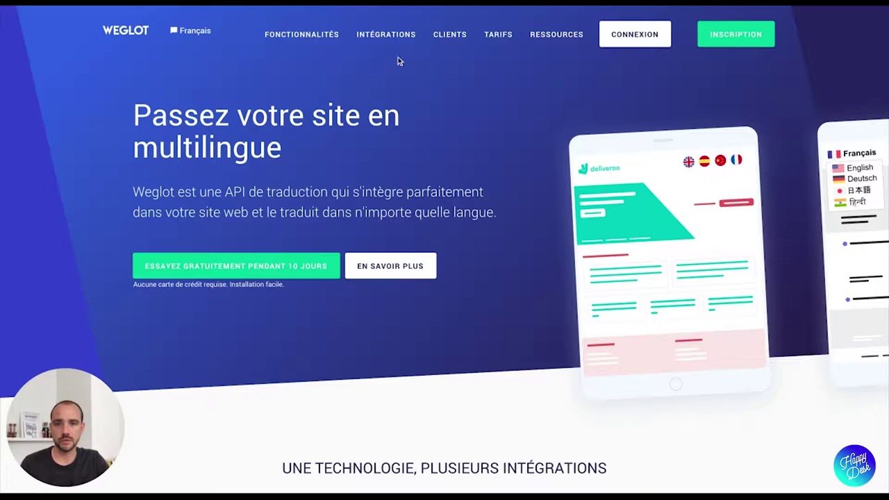
# Open Weglot's Fonctionnalités page and read through to the section on increasing traffic and conversion rate.
pyautogui.click(314, 39)
pyautogui.scroll(-6, 582, 153)
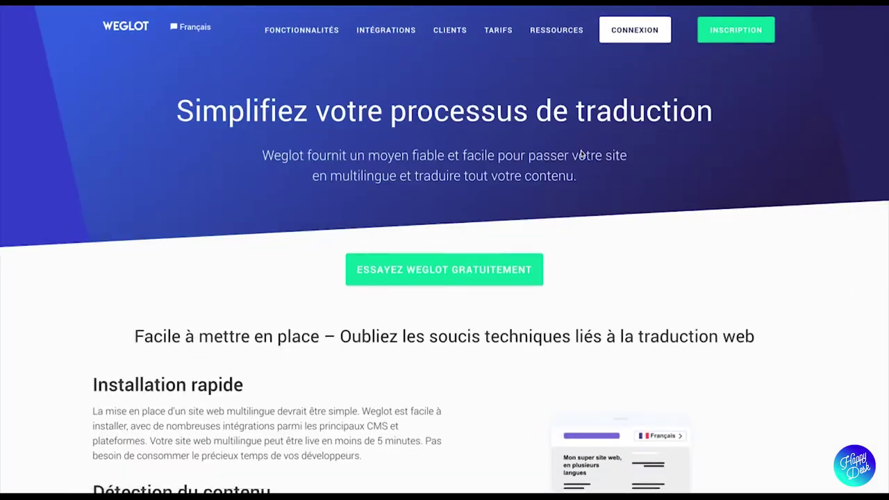
pyautogui.scroll(-10, 582, 153)
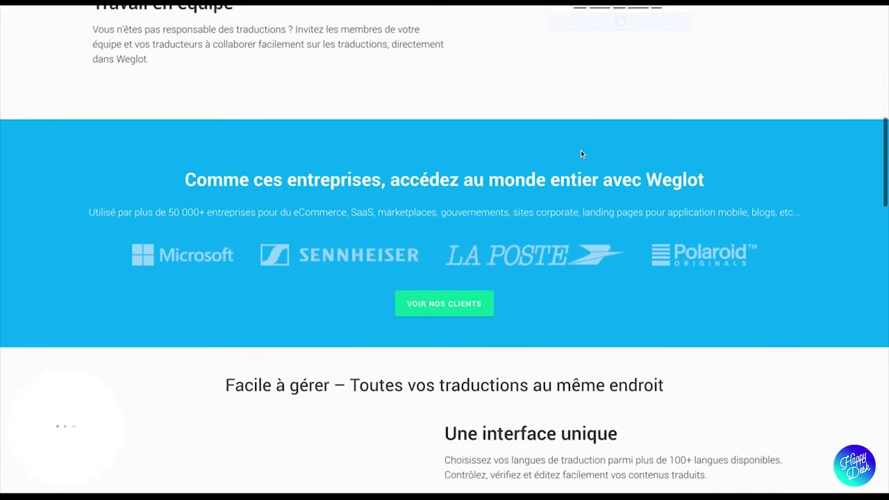
pyautogui.scroll(-7, 445, 257)
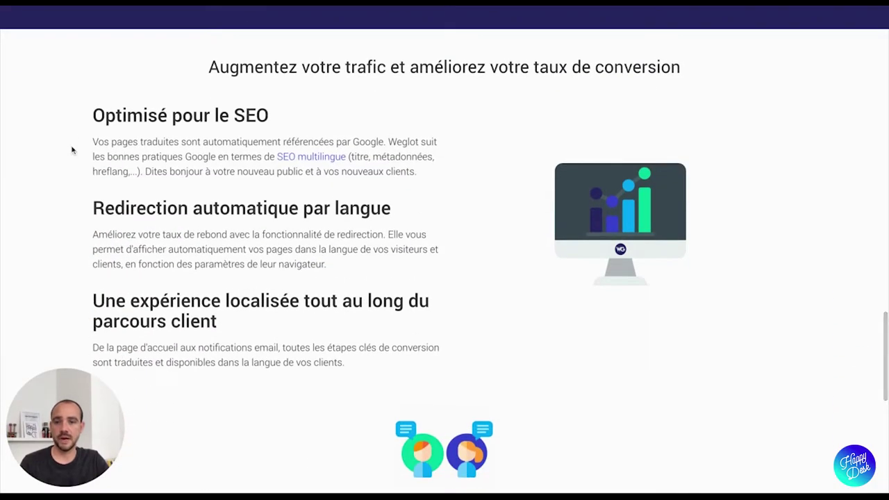
# Highlight the three traffic and conversion features, and finally only the "Optimisé pour le SEO" heading and its paragraph.
pyautogui.moveTo(93, 116); pyautogui.dragTo(476, 361)
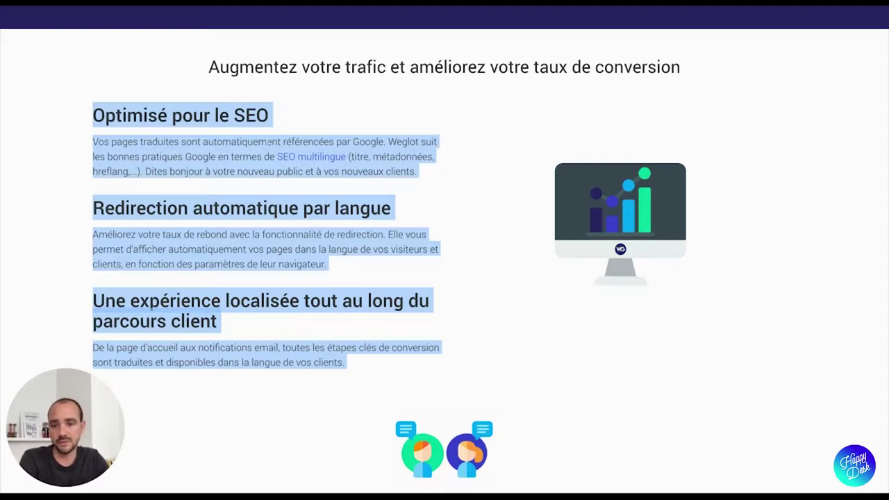
pyautogui.click(158, 144)
pyautogui.tripleClick(94, 116)
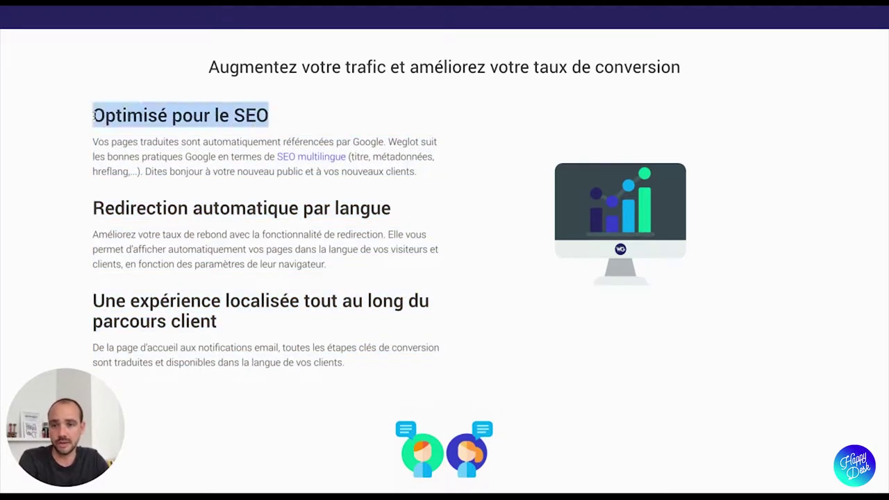
pyautogui.hotkey('shift', 'Down')
pyautogui.hotkey('shift', 'Down')
pyautogui.hotkey('shift', 'Down')
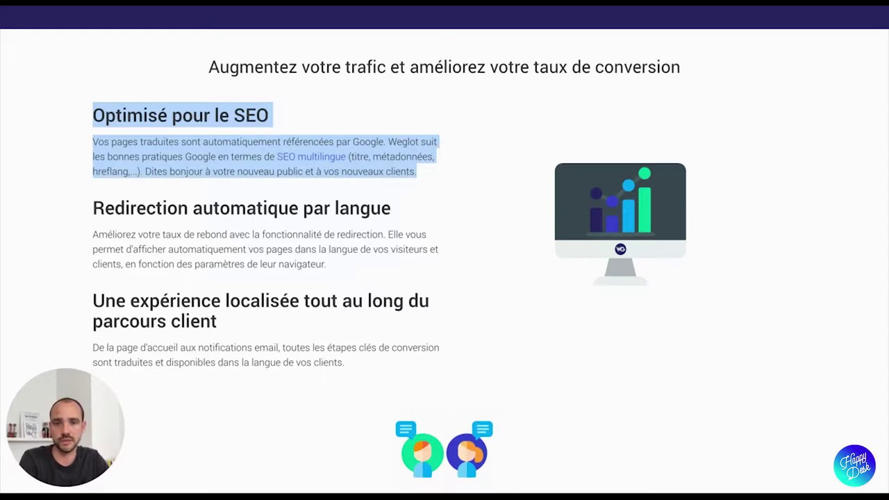
# Go to the Weglot account dashboard and open the settings of the Happy Desk project.
pyautogui.scroll(20, 646, 46)
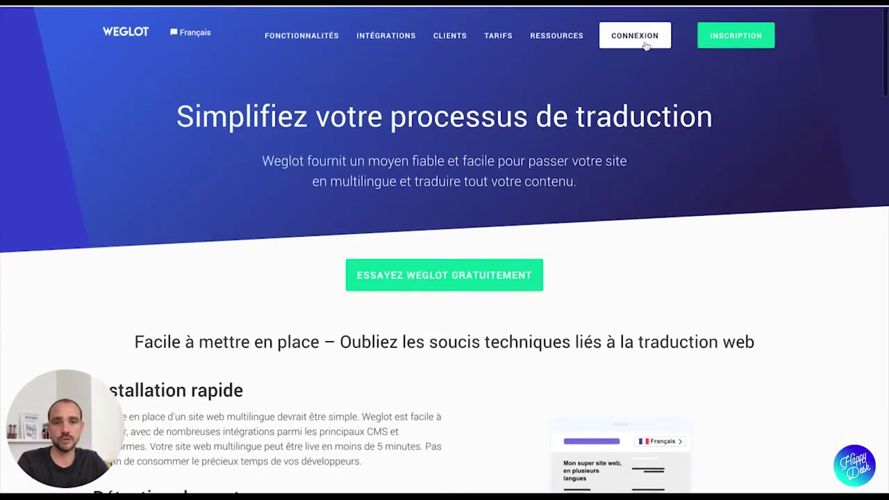
pyautogui.click(629, 36)
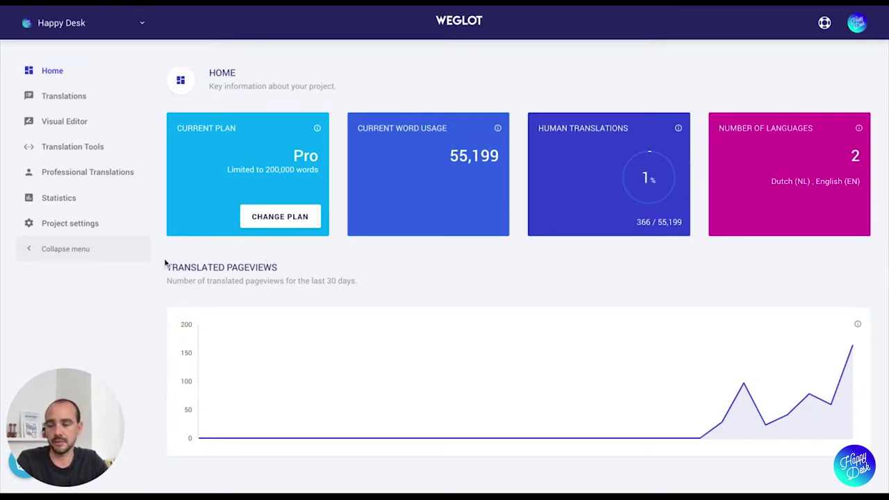
pyautogui.click(75, 228)
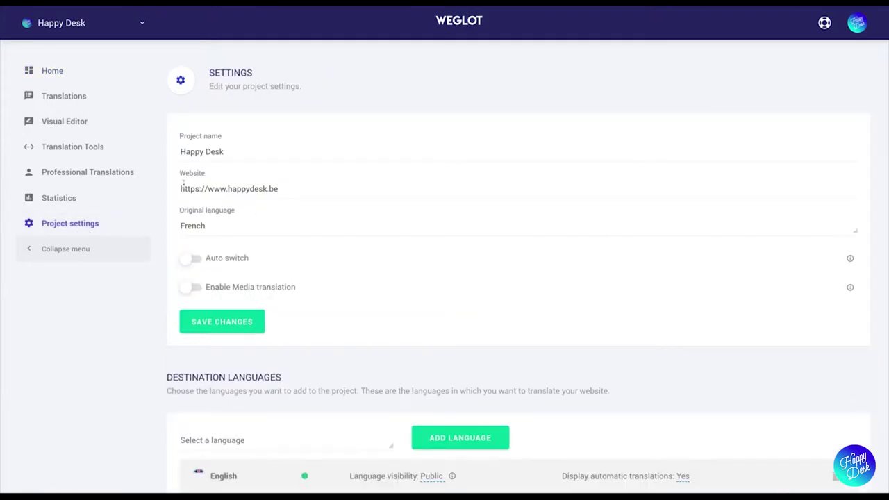
# Examine the project's destination languages, exclusion rules and the Webflow settings for the language button.
pyautogui.scroll(-2, 191, 139)
pyautogui.scroll(-3, 188, 146)
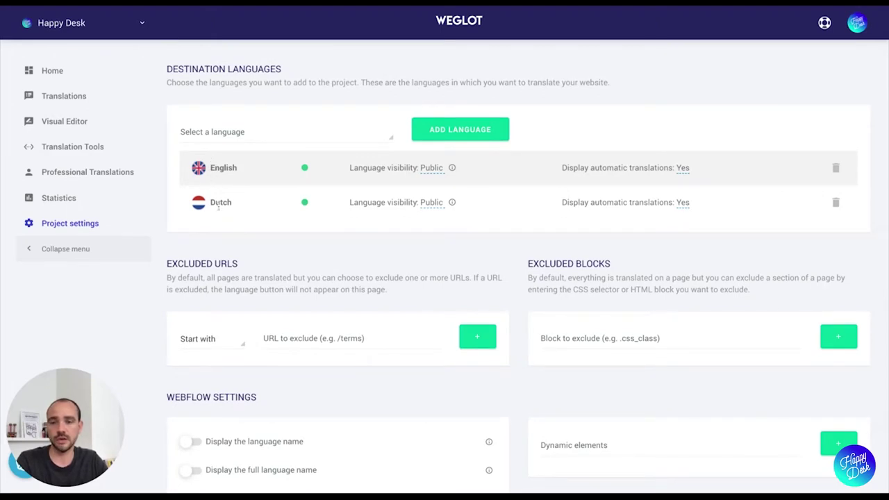
pyautogui.scroll(-4, 183, 254)
pyautogui.scroll(-1, 176, 261)
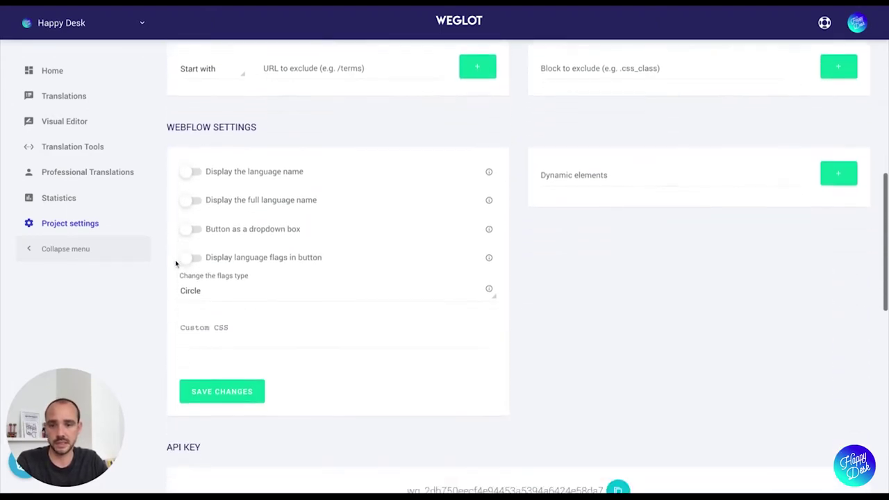
pyautogui.scroll(1, 176, 261)
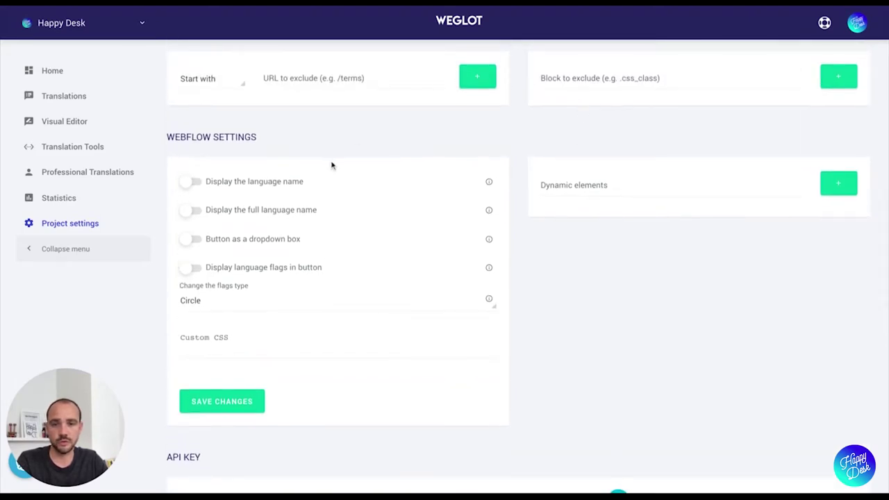
pyautogui.scroll(-2, 332, 165)
pyautogui.scroll(1, 205, 171)
pyautogui.scroll(1, 205, 172)
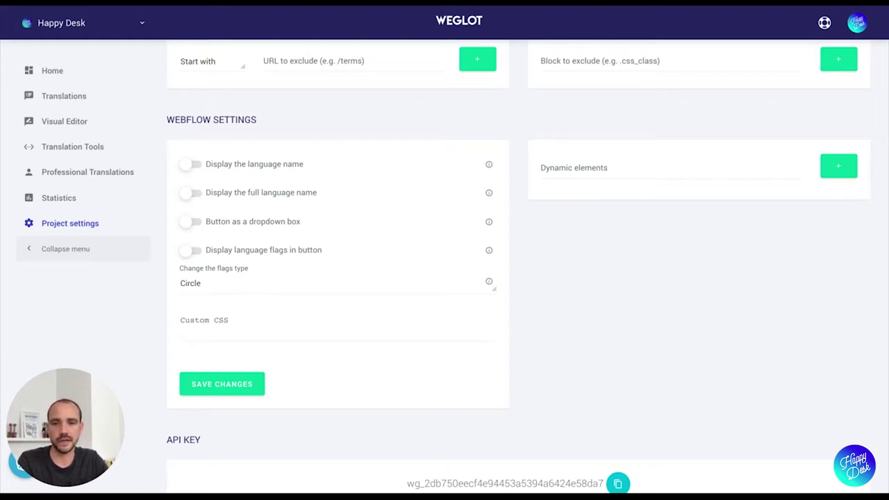
pyautogui.scroll(-4, 185, 180)
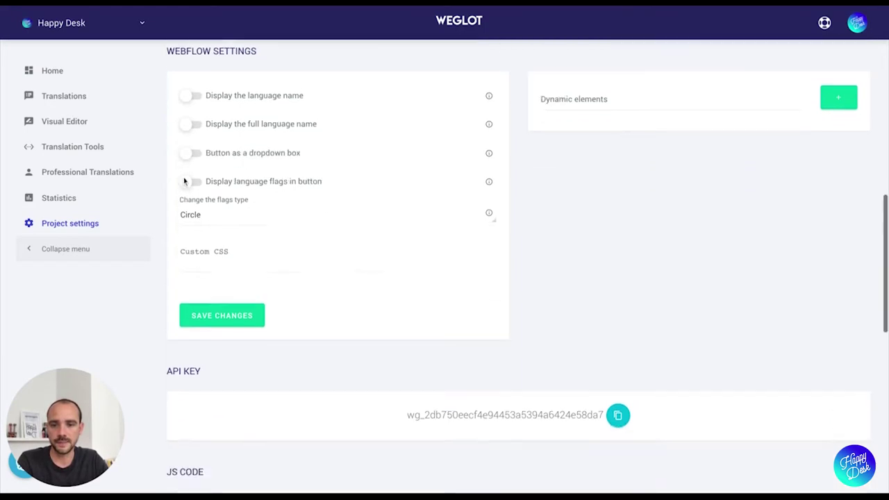
pyautogui.scroll(3, 184, 180)
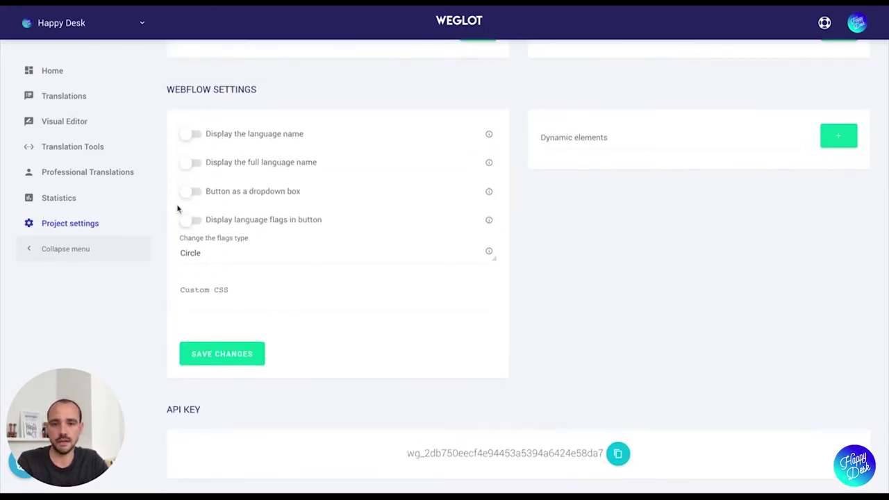
# Review the JS code to embed in the site and the project members, and return to the general settings.
pyautogui.scroll(-6, 174, 222)
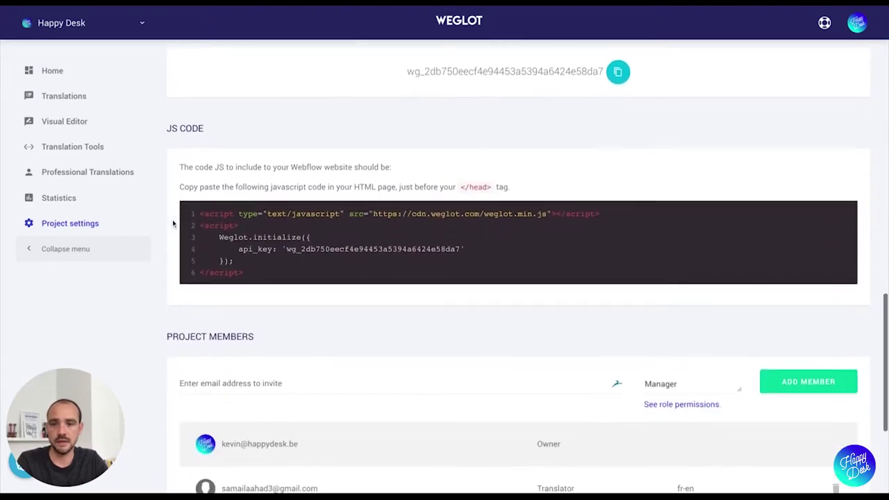
pyautogui.scroll(-1, 174, 221)
pyautogui.scroll(3, 174, 221)
pyautogui.scroll(-5, 174, 220)
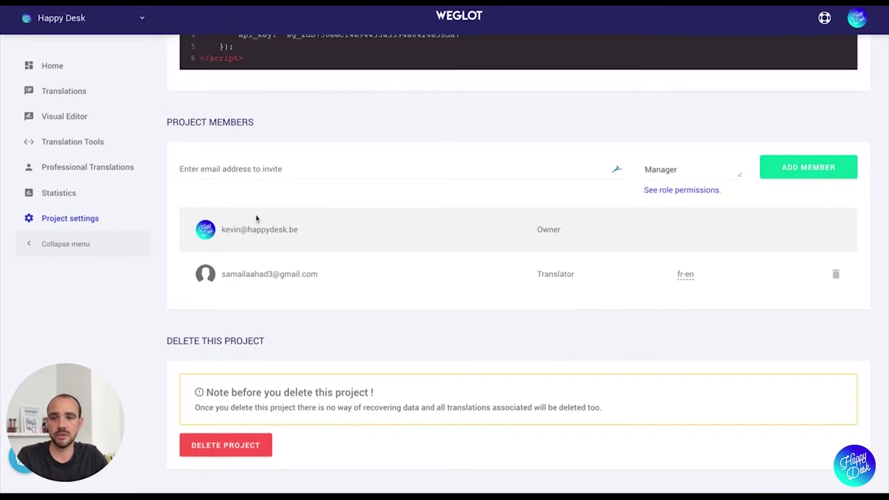
pyautogui.scroll(5, 255, 218)
pyautogui.scroll(8, 256, 218)
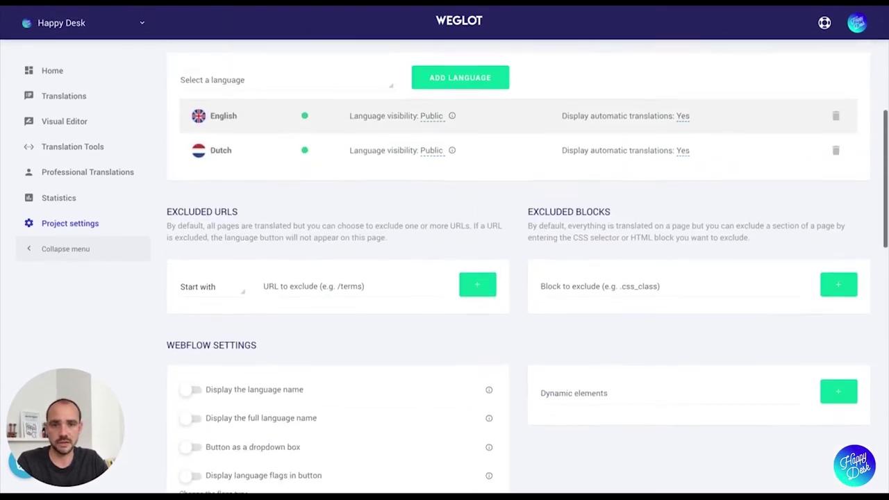
pyautogui.scroll(3, 256, 218)
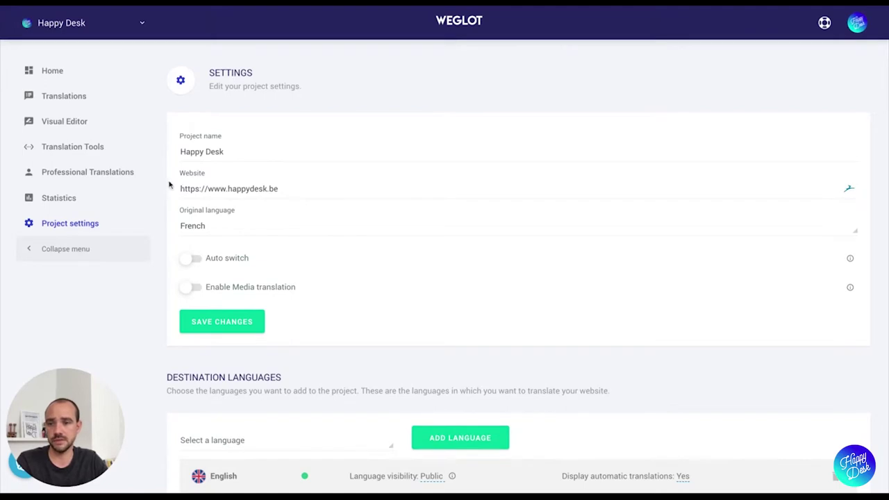
# View the project's Statistics, Professional Translations and Translation Tools pages.
pyautogui.click(67, 198)
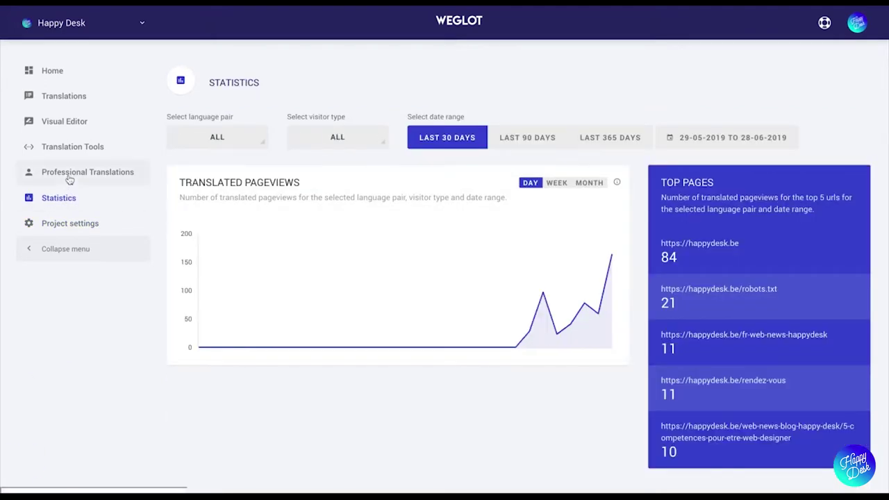
pyautogui.click(69, 179)
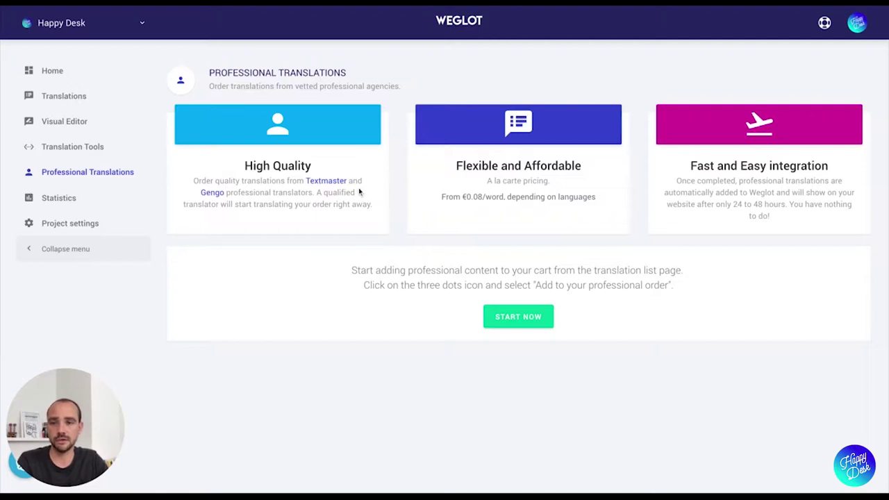
pyautogui.click(78, 150)
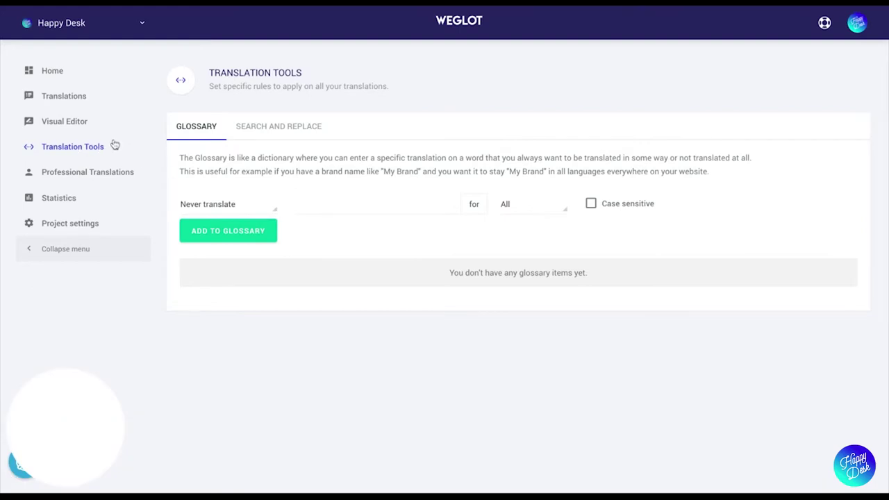
# Look at the Happy Desk homepage and its language selector in the Visual Editor, and return to the dashboard.
pyautogui.click(75, 123)
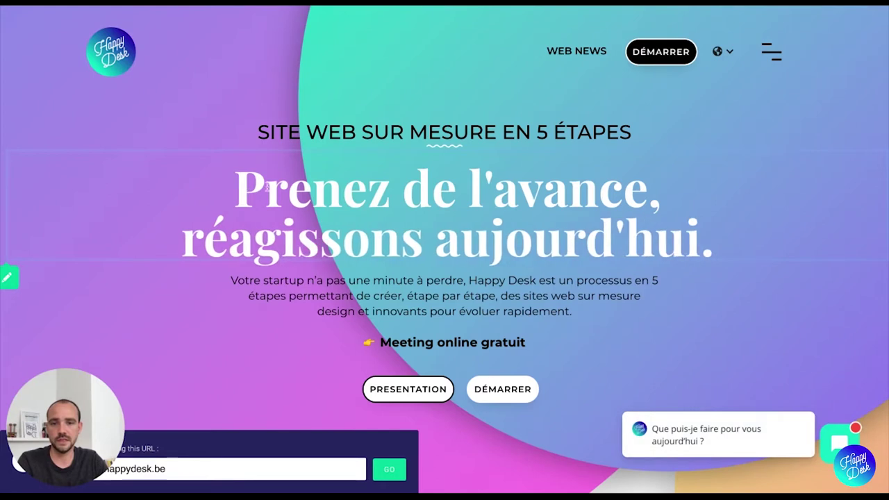
pyautogui.doubleClick(316, 187)
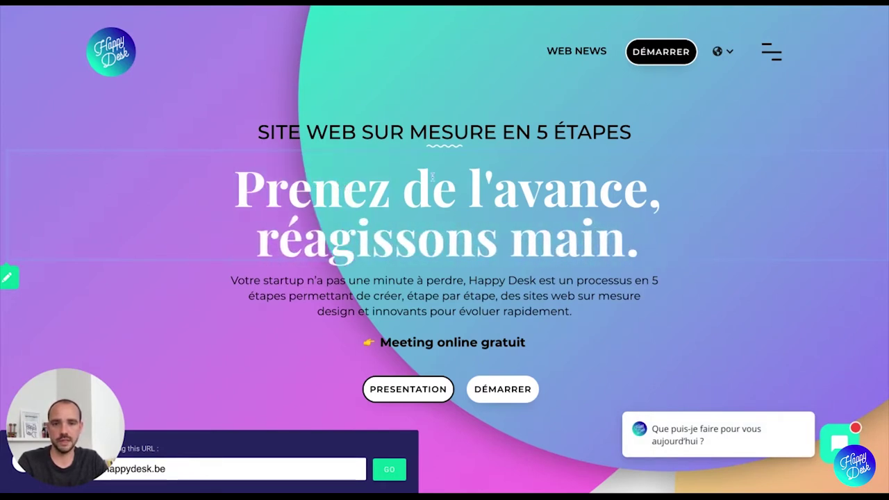
pyautogui.moveTo(722, 53)
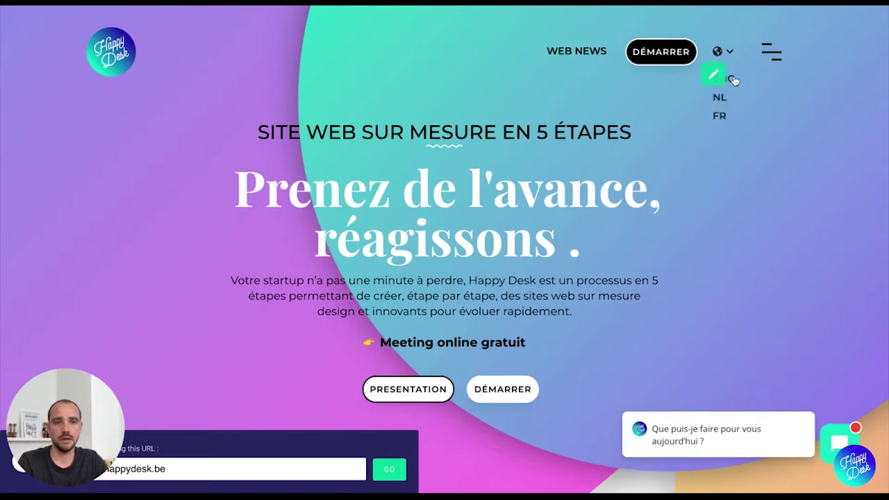
pyautogui.click(23, 461)
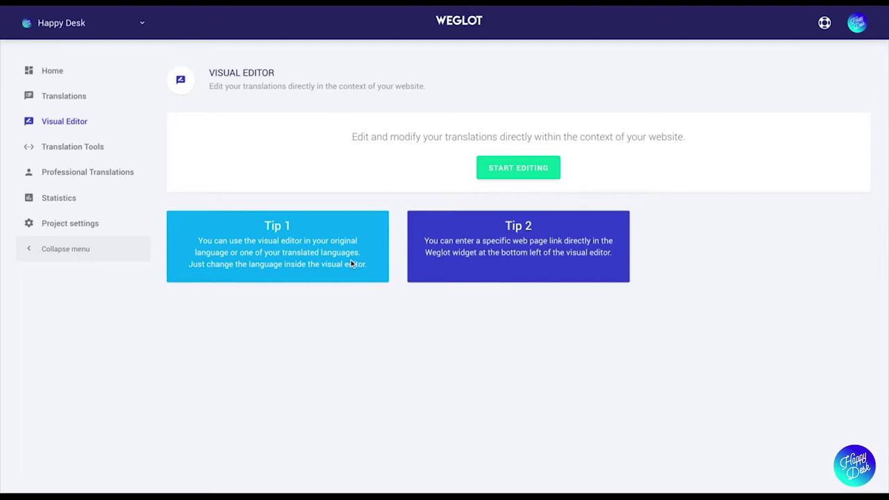
# Open the translation list of the French to Dutch language pair.
pyautogui.click(68, 99)
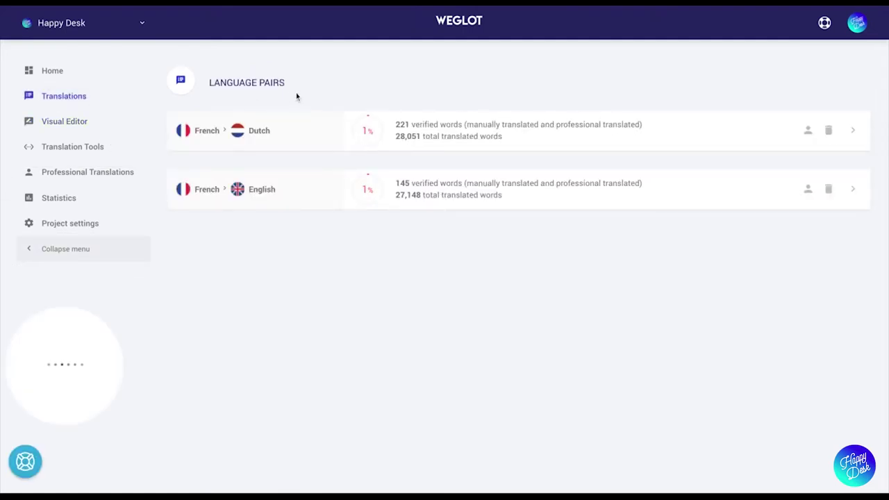
pyautogui.click(53, 73)
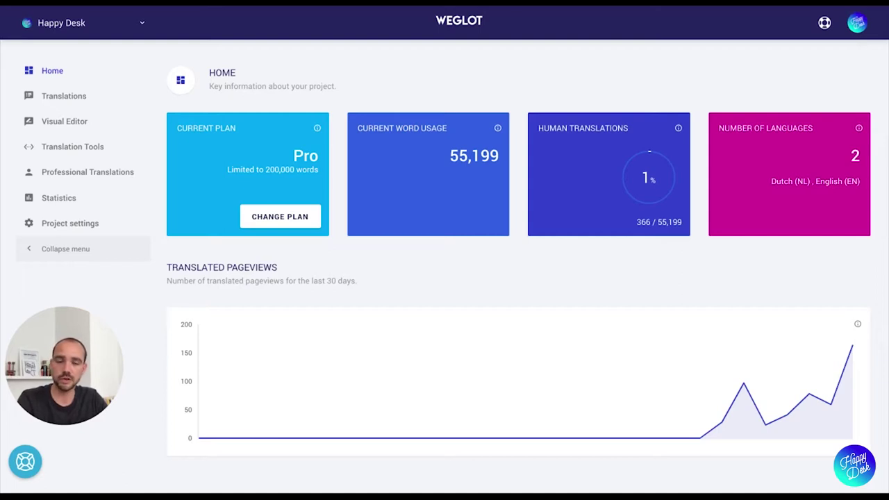
pyautogui.click(75, 104)
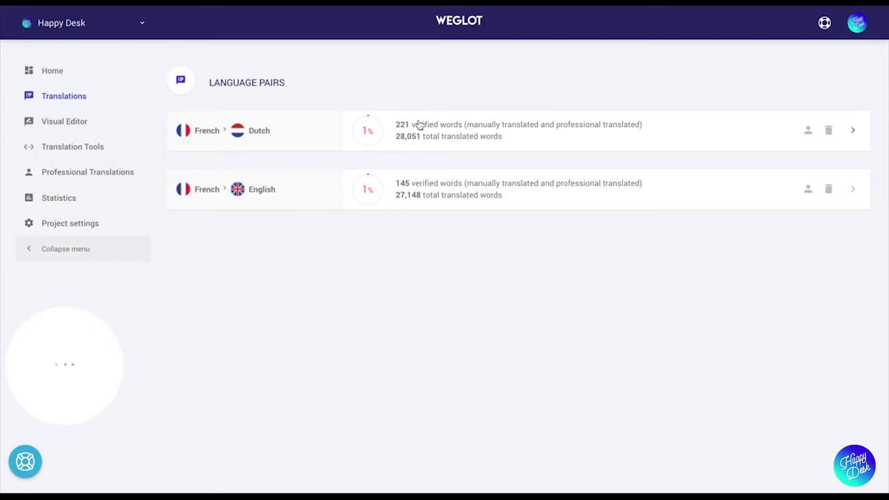
pyautogui.click(417, 126)
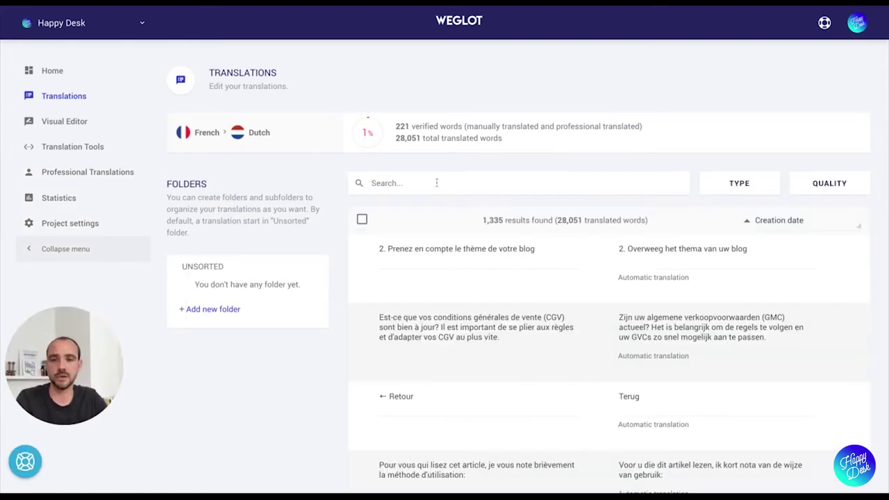
pyautogui.moveTo(59, 310); pyautogui.dragTo(75, 364)
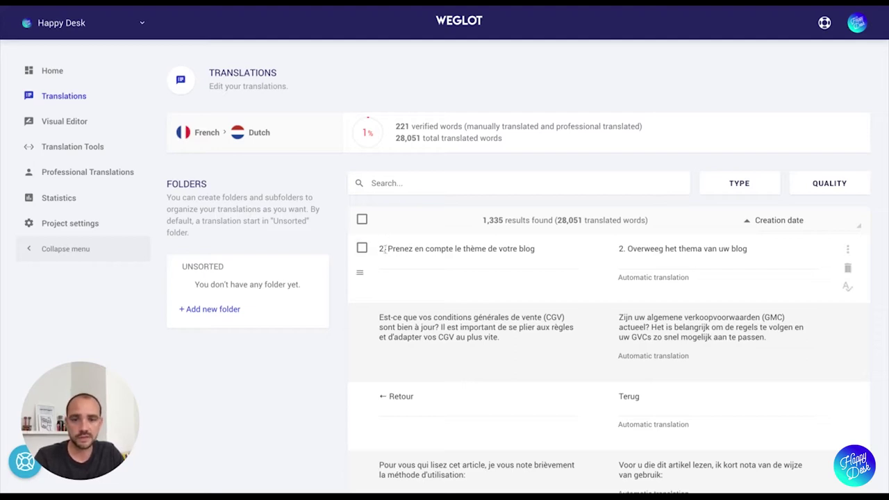
# Replace the last word of the Dutch translation for "2. Prenez en compte le thème de votre blog" with "NIEUWS" and save it.
pyautogui.moveTo(384, 248); pyautogui.dragTo(535, 249)
pyautogui.scroll(-2, 578, 179)
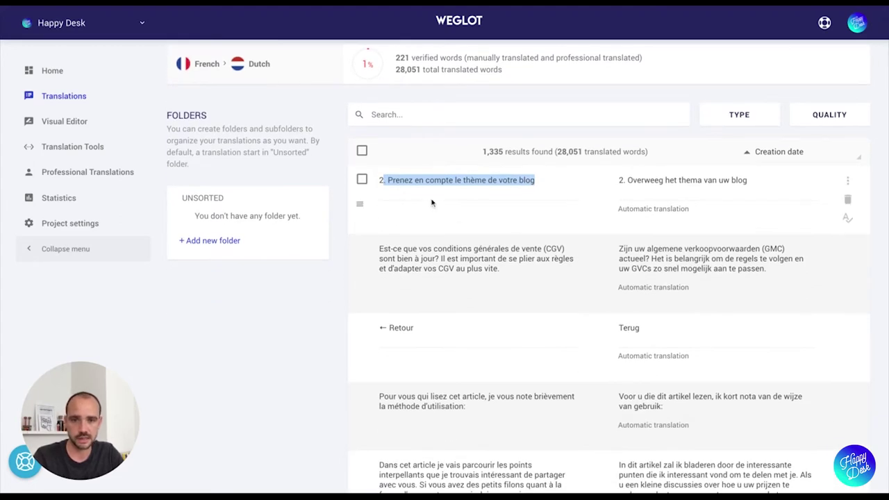
pyautogui.click(625, 180)
pyautogui.moveTo(628, 180); pyautogui.dragTo(738, 178)
pyautogui.click(749, 180)
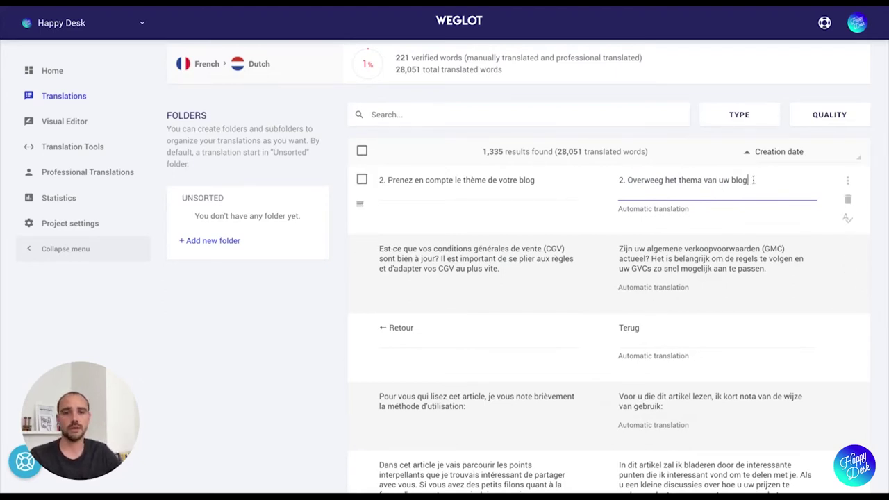
pyautogui.press('BackSpace')
pyautogui.press('BackSpace')
pyautogui.press('BackSpace')
pyautogui.press('BackSpace')
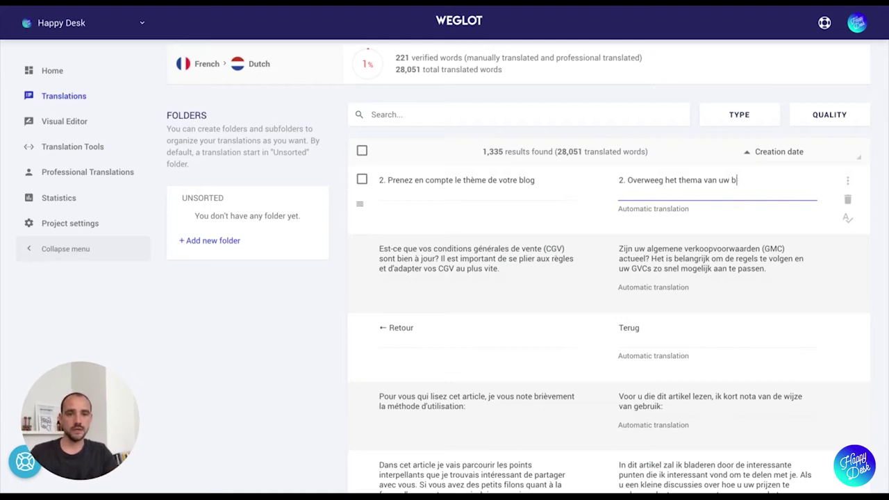
pyautogui.write('NIEUWS')
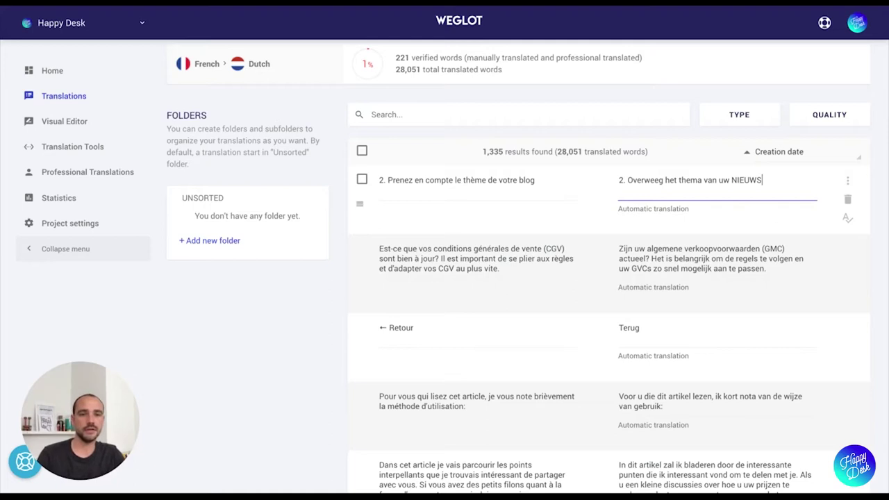
pyautogui.click(877, 232)
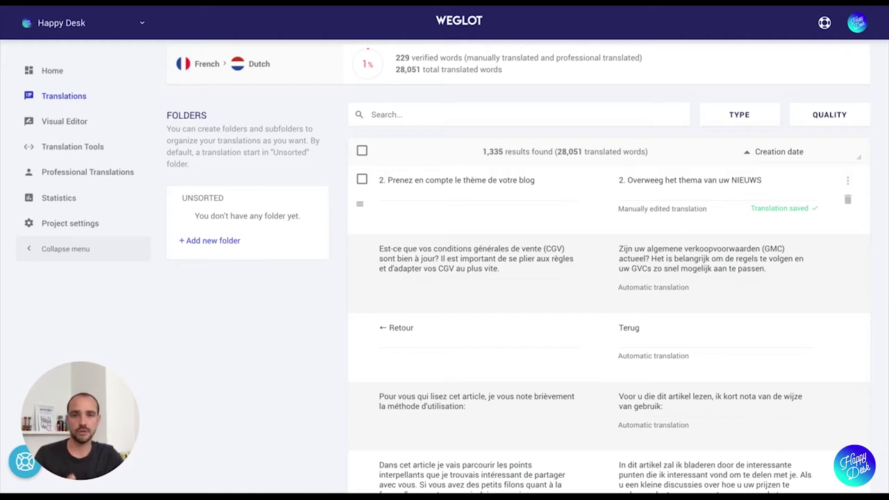
# Set the last word of the first Dutch translation to "blog" and save it.
pyautogui.doubleClick(748, 180)
pyautogui.write('blog')
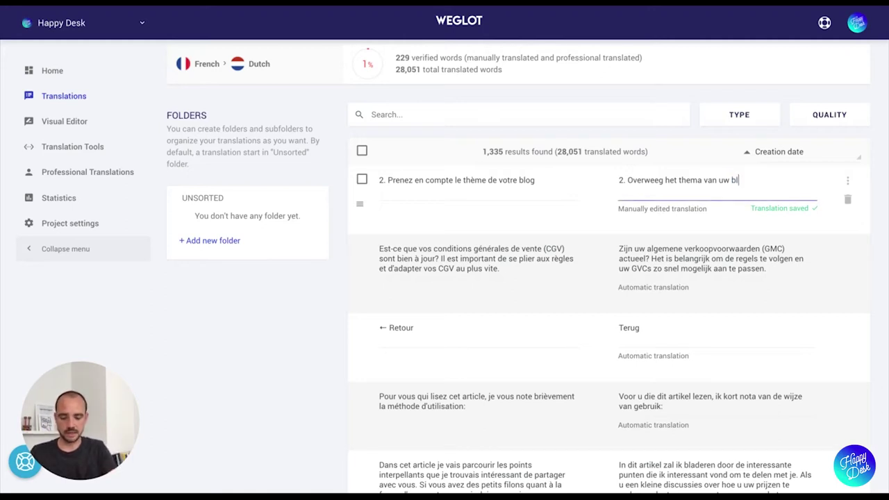
pyautogui.click(336, 324)
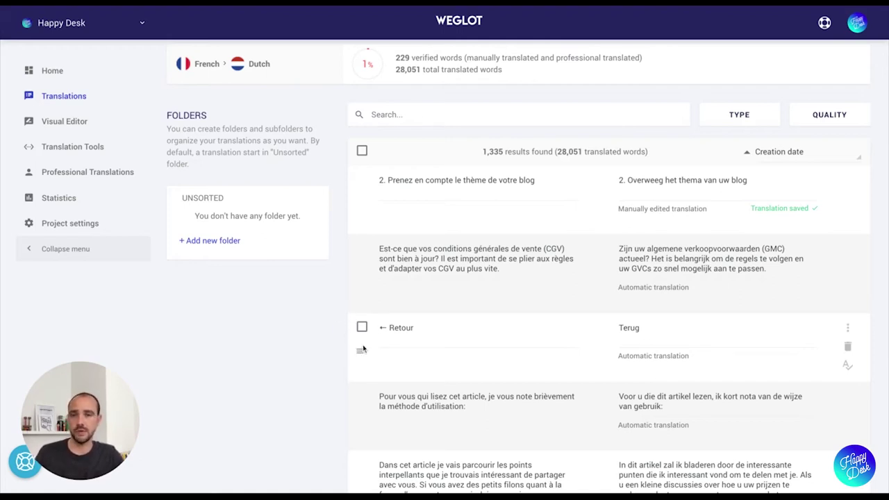
pyautogui.scroll(2, 340, 324)
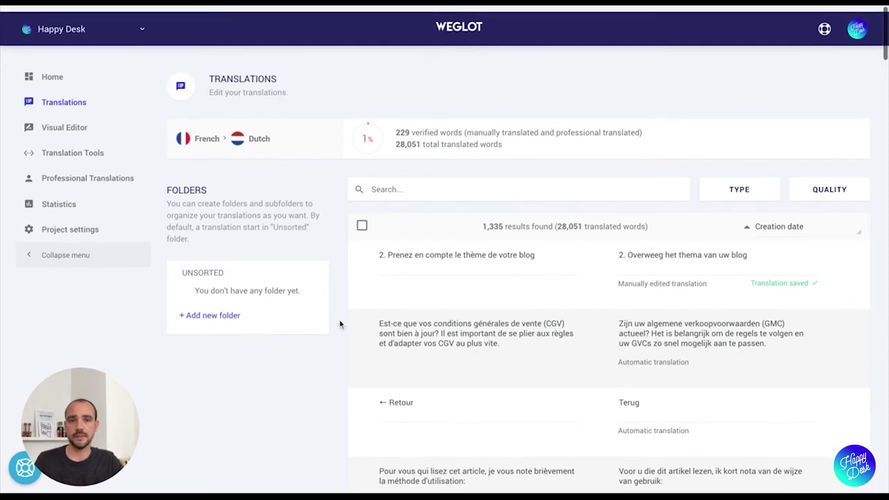